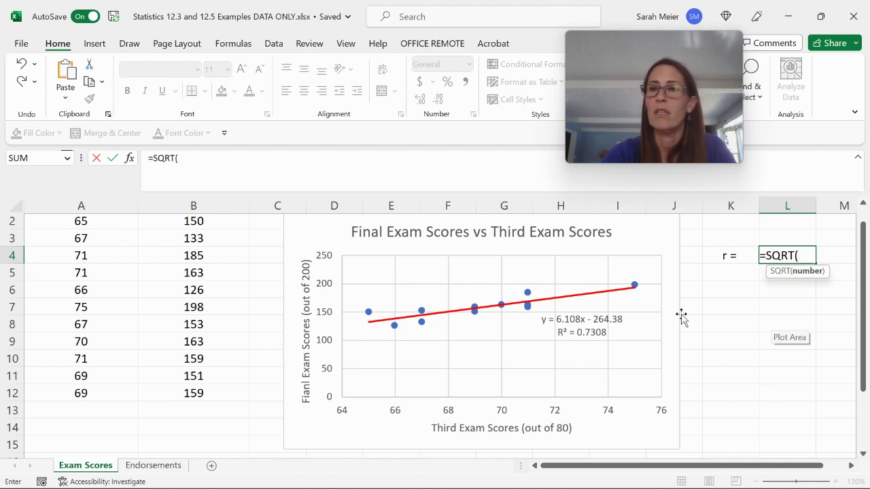
Enter =SQRT(0.7308) in L4 so r = 0.85487 shows, then switch to the slides
{"action": "type", "text": "0"}
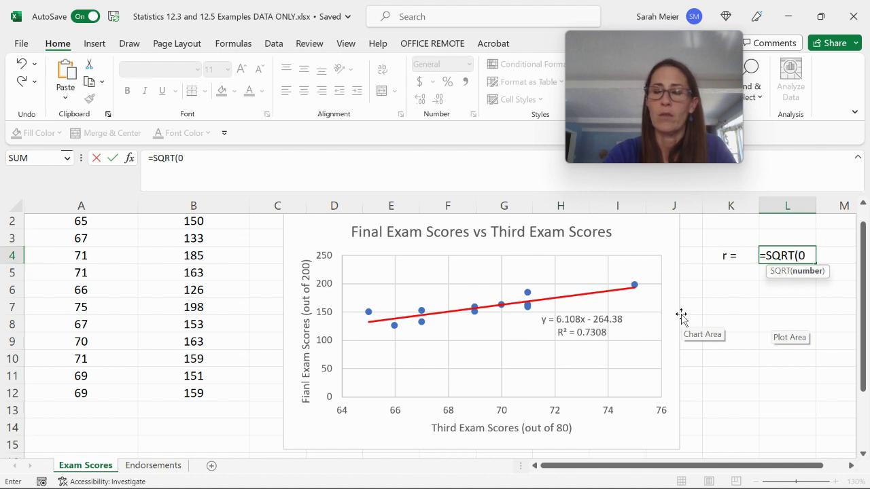
{"action": "type", "text": ".73"}
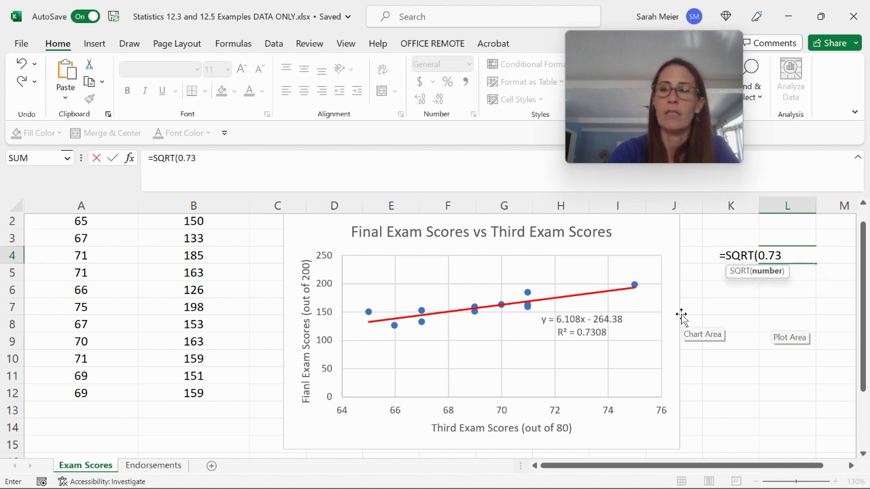
{"action": "type", "text": "08)"}
{"action": "key", "text": "Return"}
{"action": "key", "text": "Left"}
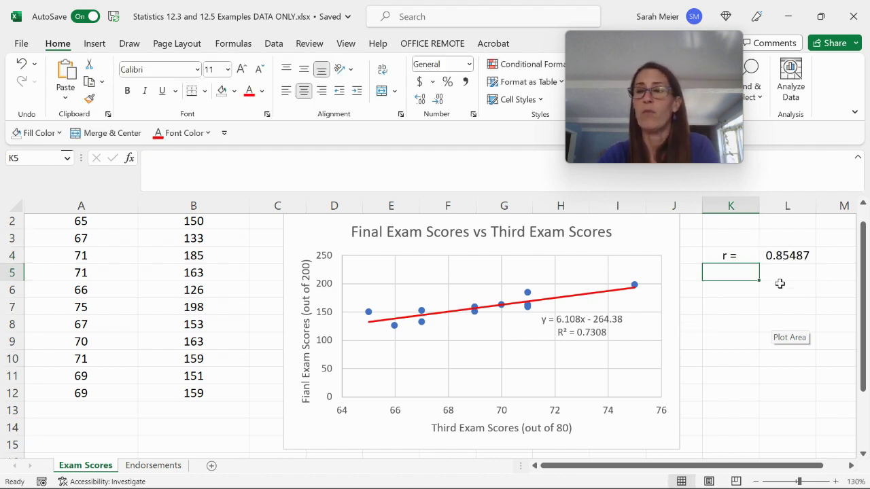
{"action": "key", "text": "alt+Tab"}
{"action": "key", "text": "alt+Tab"}
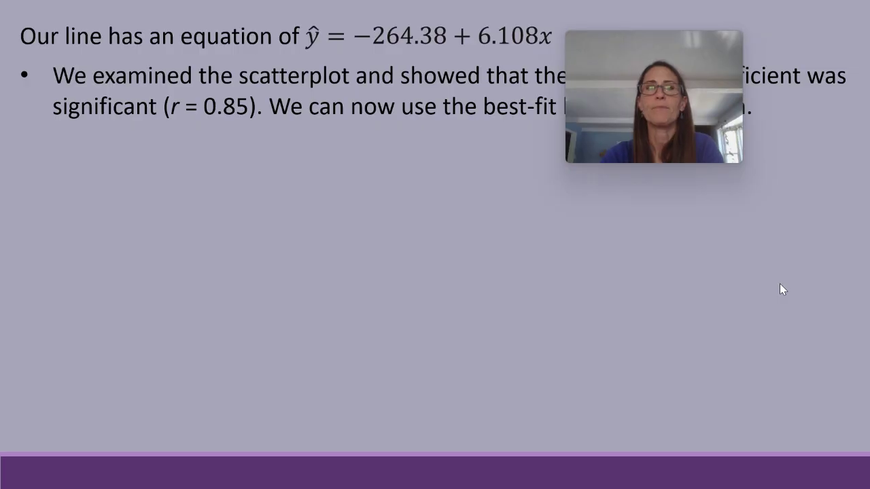
Reveal the slide bullet on the 65-to-75 x-value domain, then return to Excel
{"action": "left_click_drag", "start_coordinate": [717, 141], "coordinate": [794, 253]}
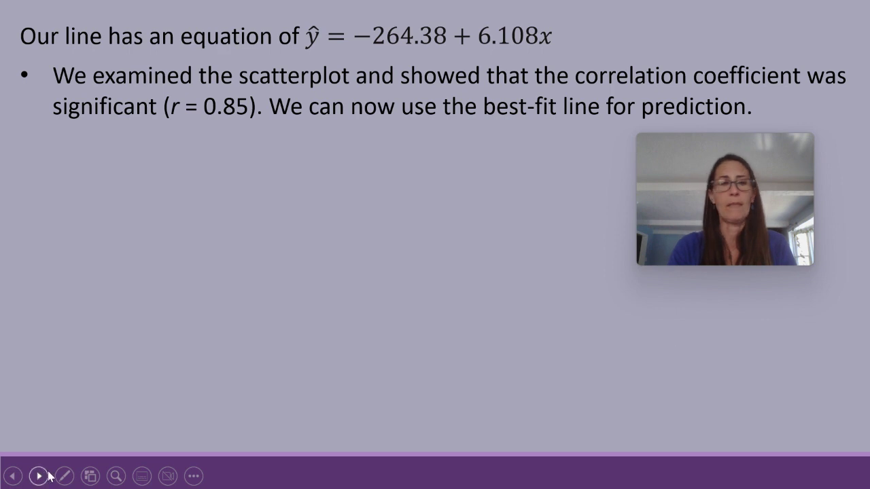
{"action": "left_click", "coordinate": [39, 475]}
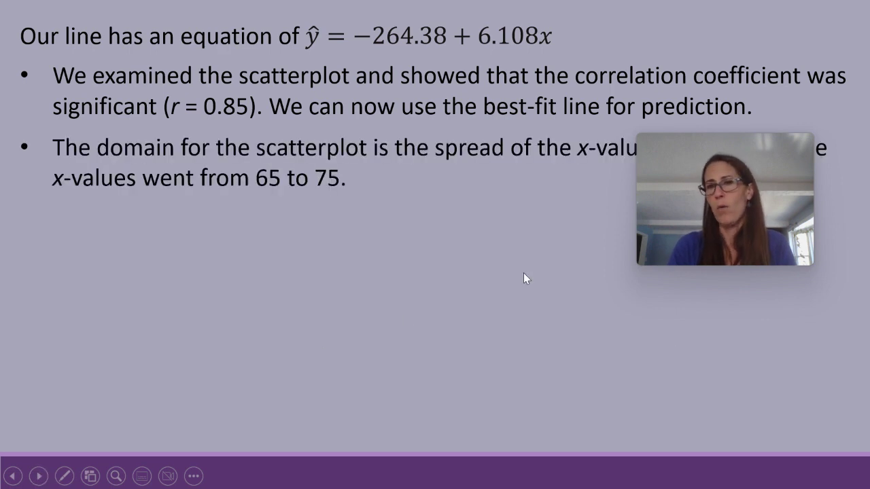
{"action": "left_click_drag", "start_coordinate": [697, 224], "coordinate": [702, 91]}
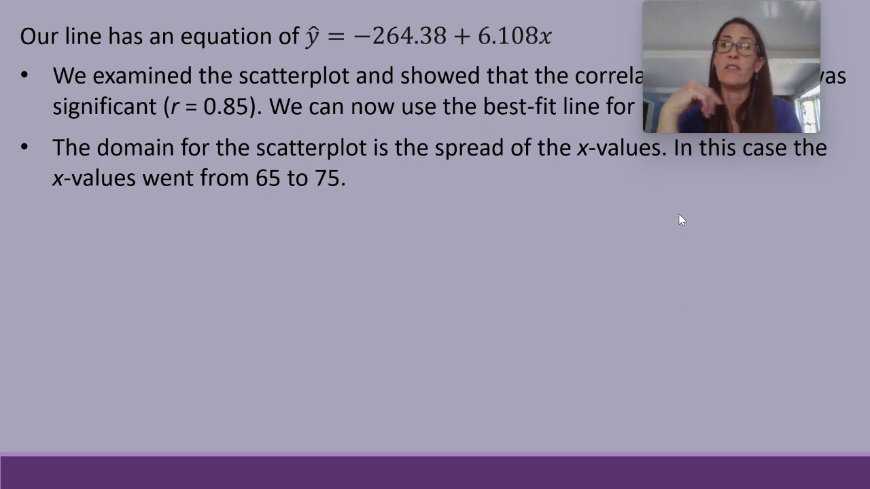
{"action": "key", "text": "alt+Tab"}
{"action": "key", "text": "Tab"}
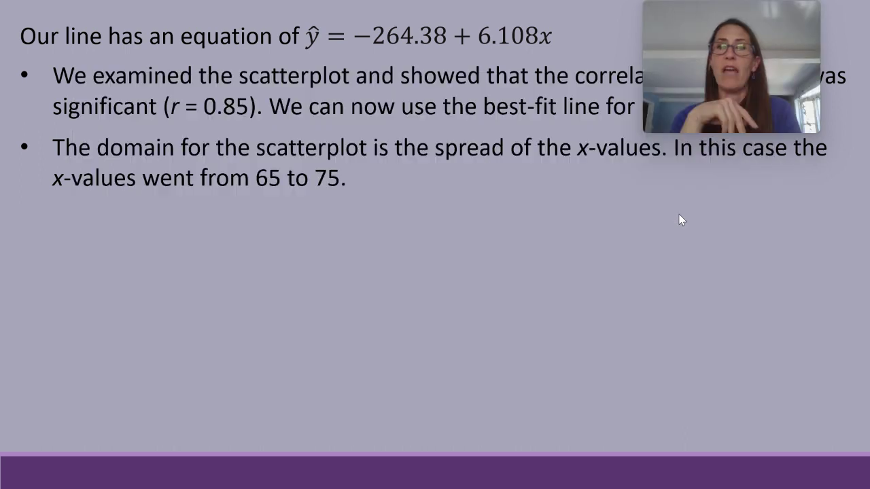
{"action": "scroll", "coordinate": [112, 250], "scroll_direction": "up", "scroll_amount": 1}
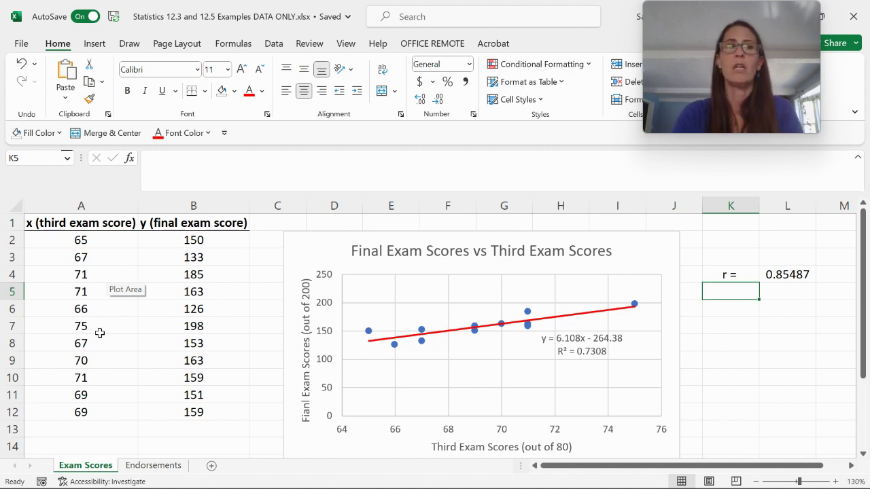
Select A2:B12, the eleven paired exam-score rows in both columns
{"action": "left_click", "coordinate": [86, 240]}
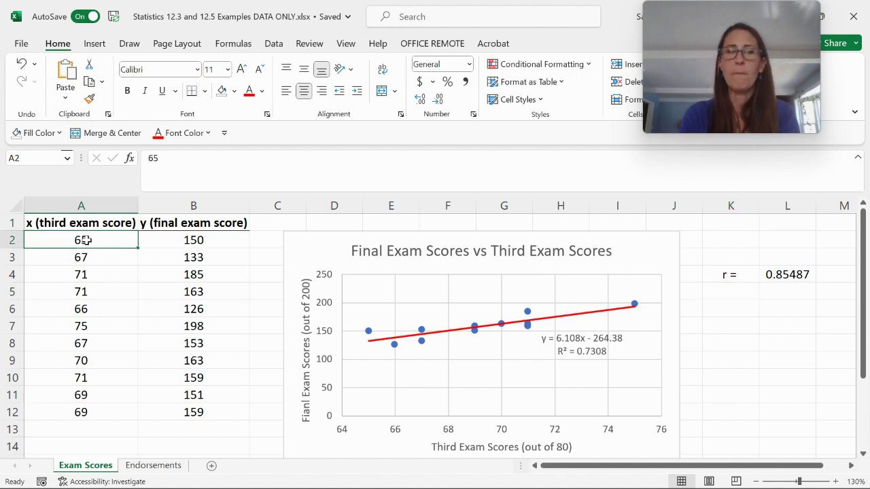
{"action": "key", "text": "shift+Right"}
{"action": "key", "text": "shift+Down"}
{"action": "key", "text": "shift+Down"}
{"action": "key", "text": "shift+Down"}
{"action": "key", "text": "shift+Down"}
{"action": "key", "text": "shift+Down"}
{"action": "key", "text": "shift+Down"}
{"action": "key", "text": "shift+Down"}
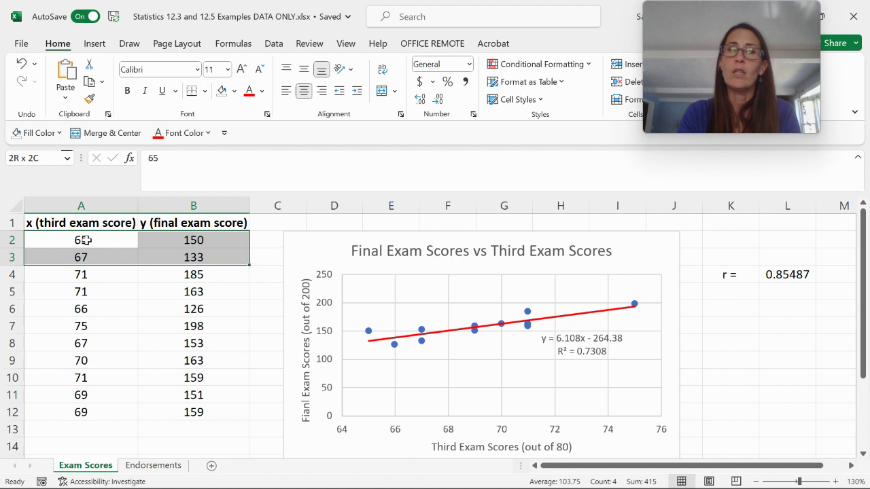
{"action": "key", "text": "shift+Down"}
{"action": "key", "text": "shift+Down"}
{"action": "key", "text": "shift+Down"}
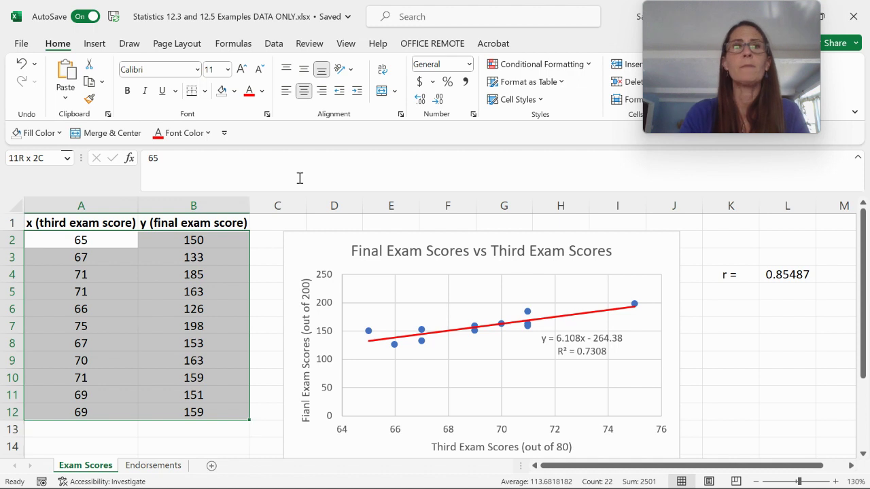
Sort the selected rows by x (third exam score), smallest to largest
{"action": "left_click", "coordinate": [273, 44]}
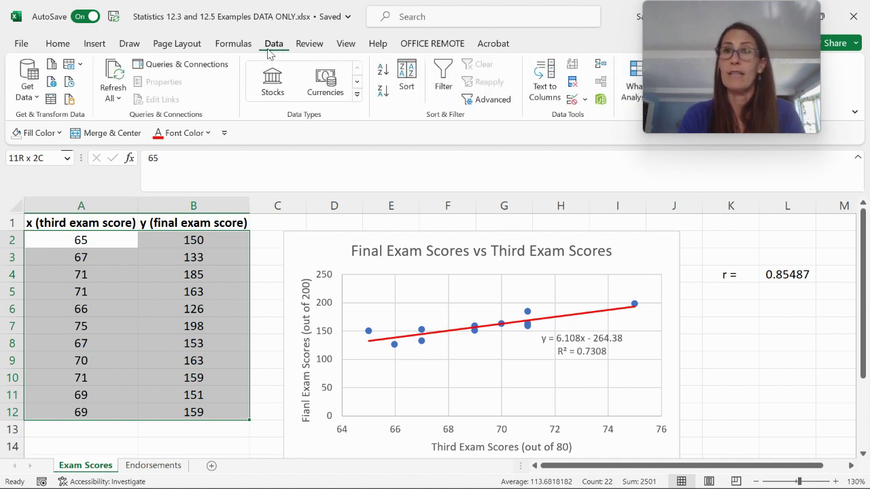
{"action": "left_click", "coordinate": [411, 98]}
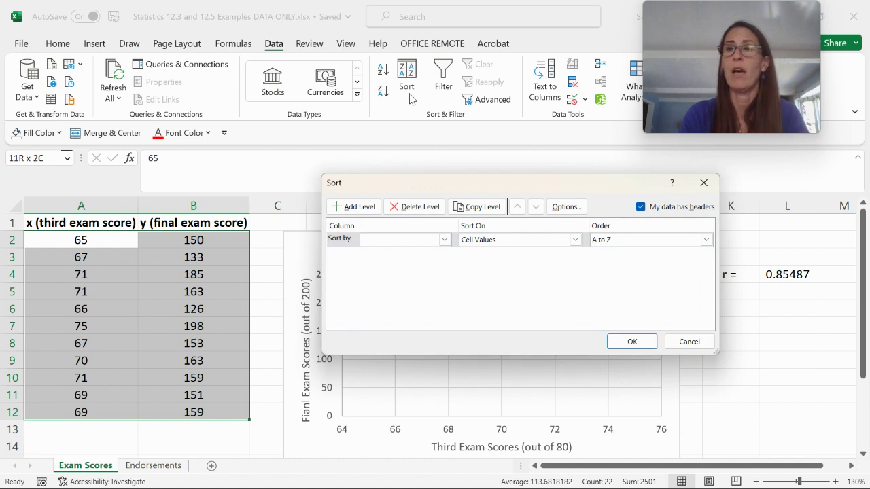
{"action": "left_click", "coordinate": [445, 240]}
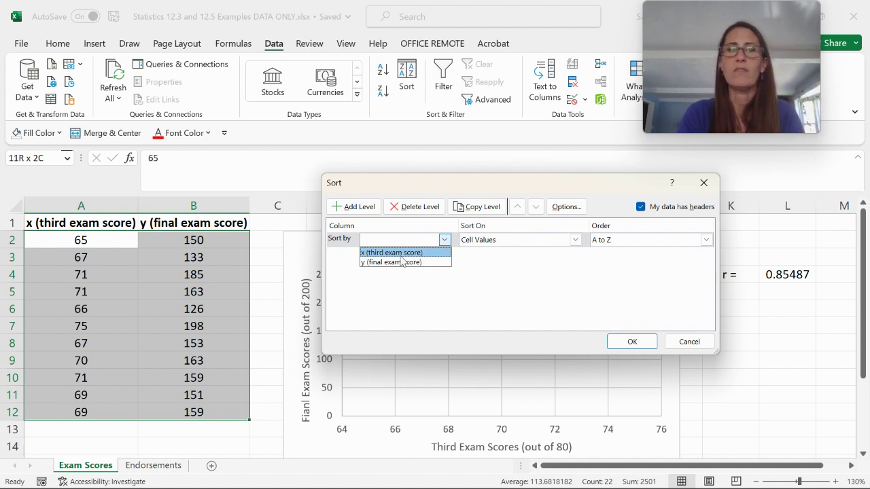
{"action": "key", "text": "Return"}
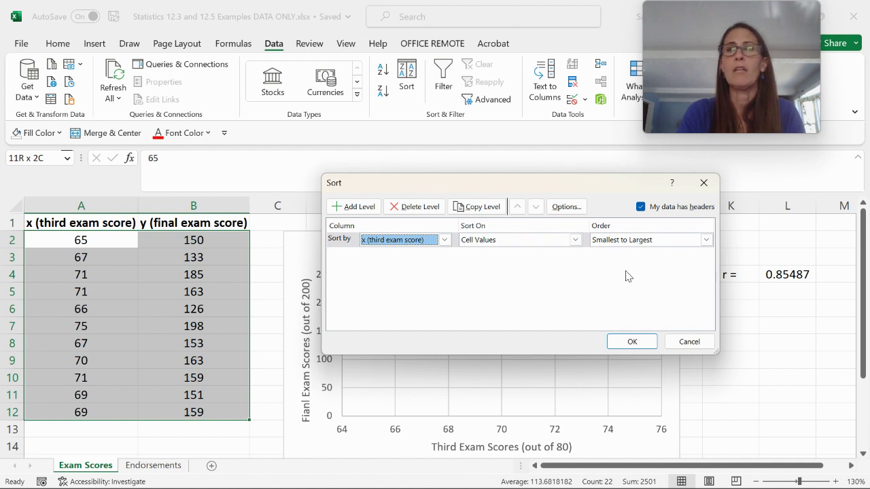
{"action": "left_click", "coordinate": [631, 342]}
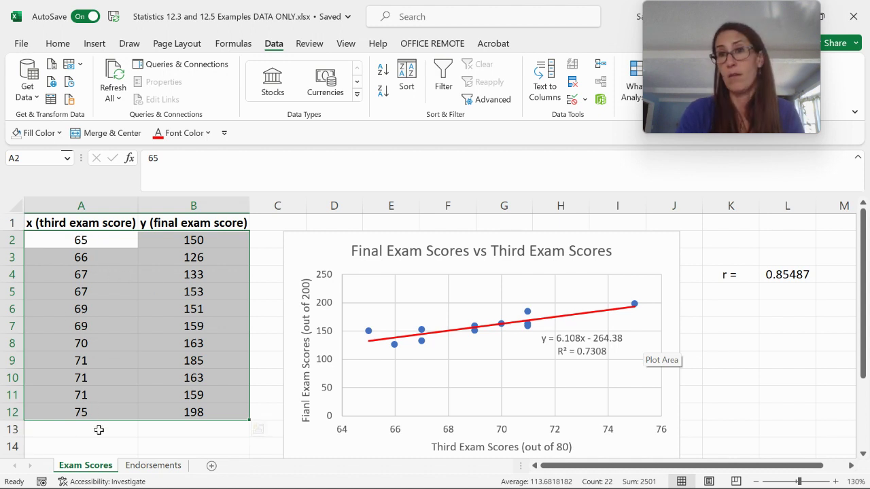
{"action": "key", "text": "alt+Tab"}
{"action": "key", "text": "Tab"}
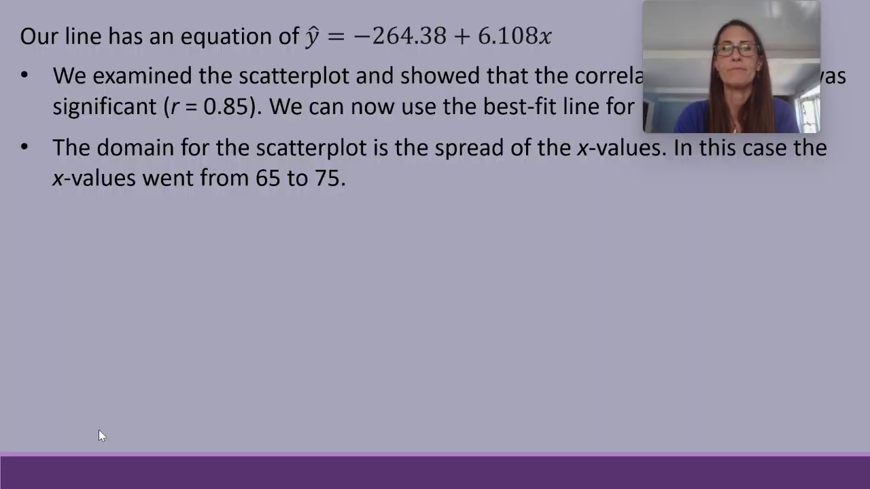
Reveal the slide bullets on predicting for 73, interpolation, and the 181.5 result
{"action": "key", "text": "Right"}
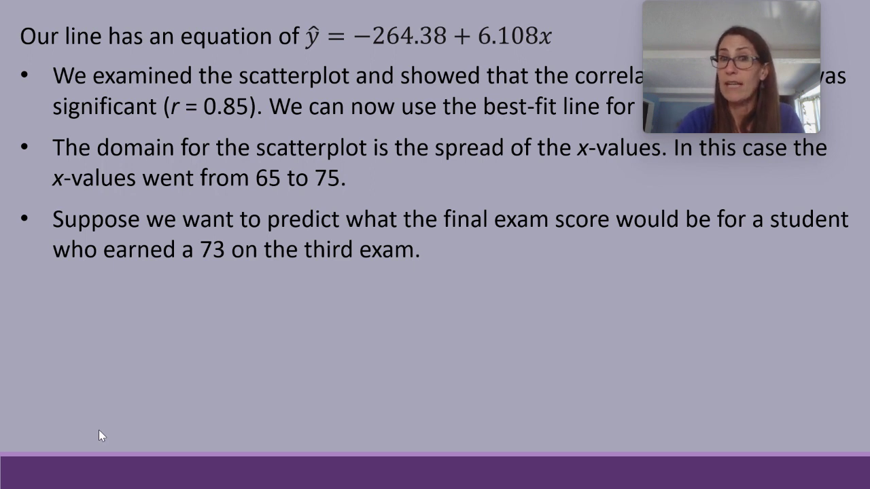
{"action": "key", "text": "Right"}
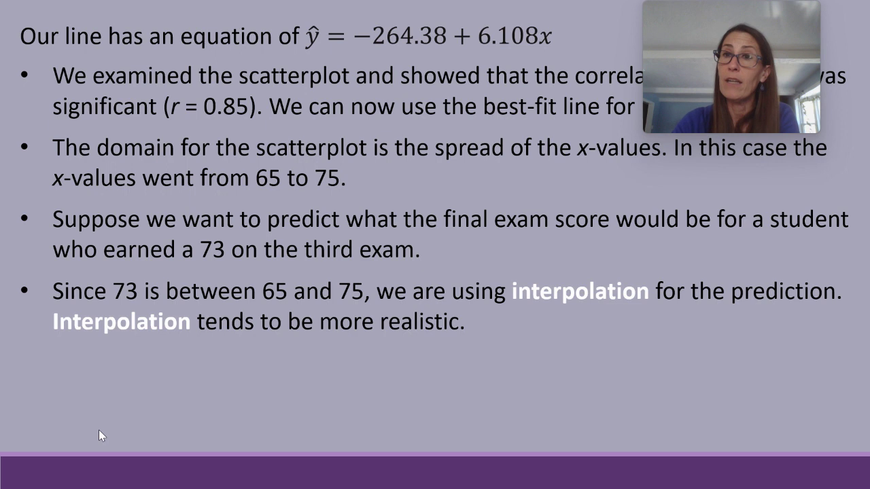
{"action": "key", "text": "Right"}
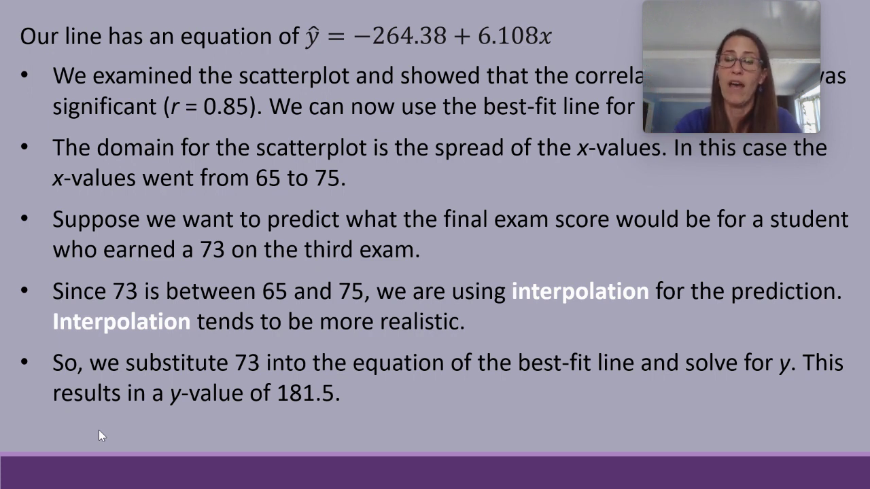
{"action": "key", "text": "alt+Tab"}
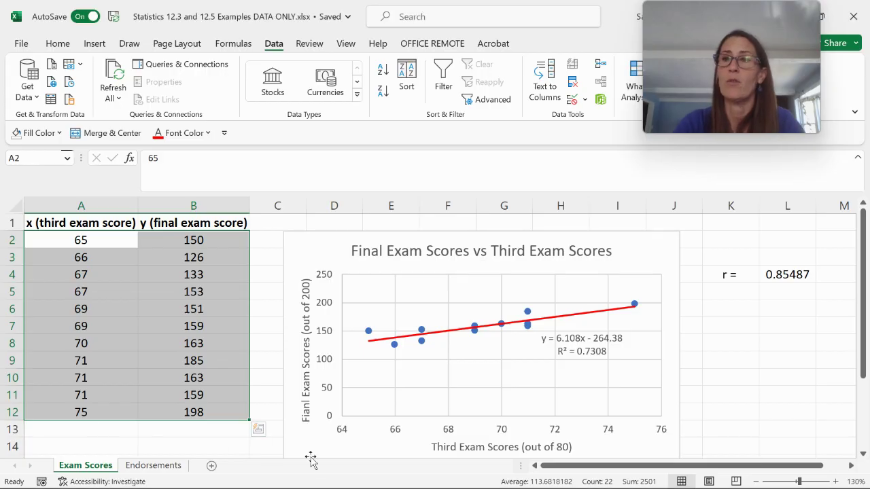
Label K6 'x = 73' and type =6.108*73-264.38 in L6
{"action": "left_click", "coordinate": [727, 306]}
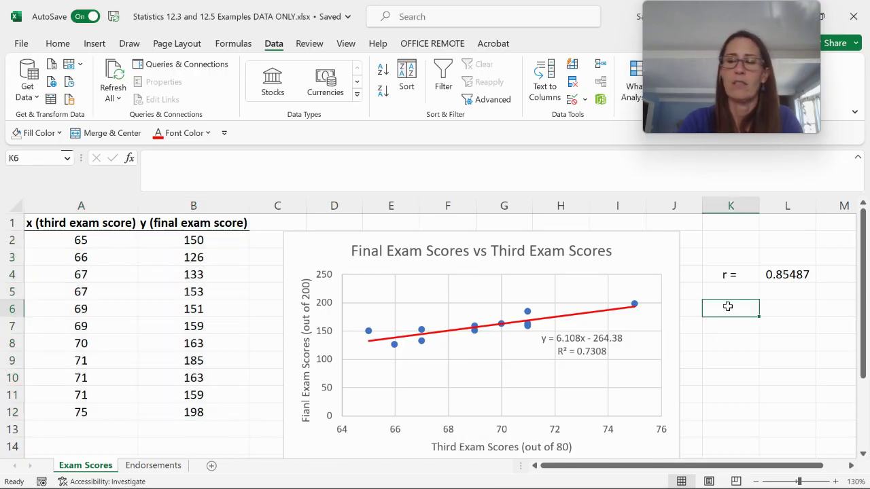
{"action": "type", "text": "x ="}
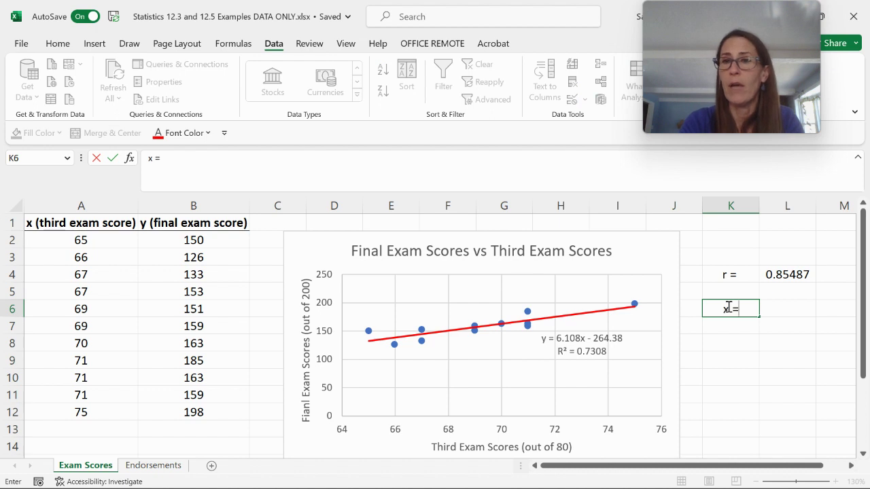
{"action": "type", "text": " 73"}
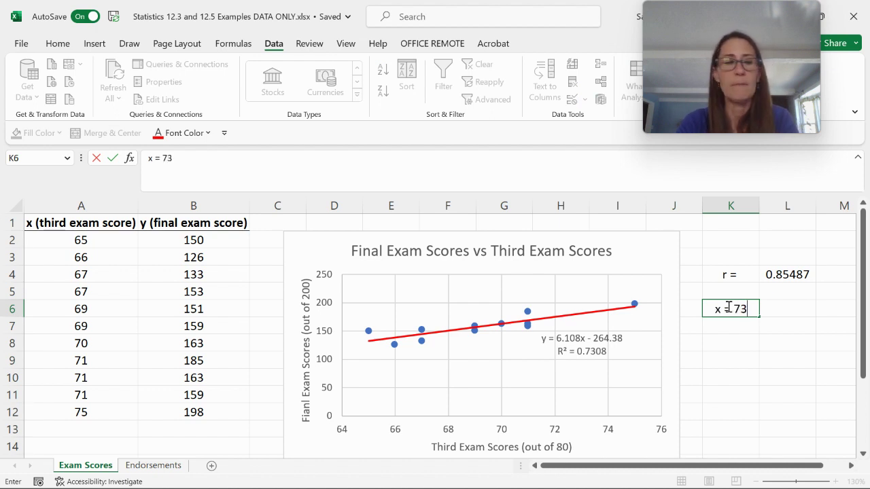
{"action": "key", "text": "Tab"}
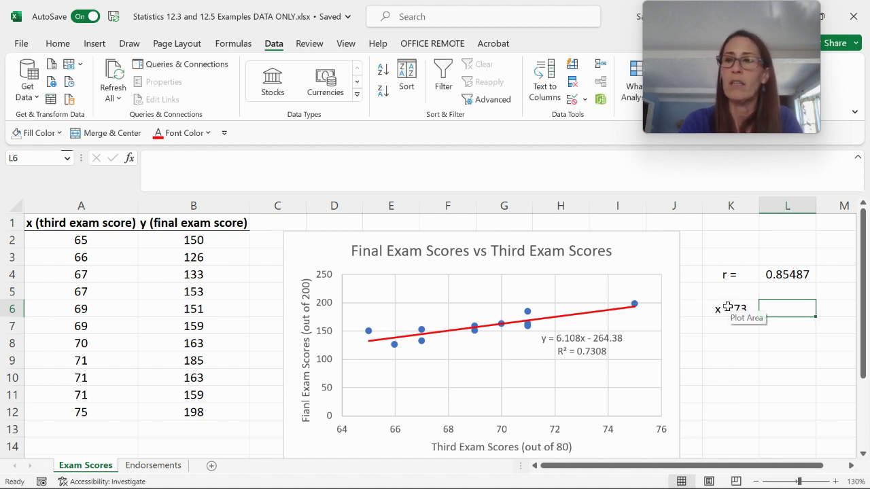
{"action": "type", "text": "="}
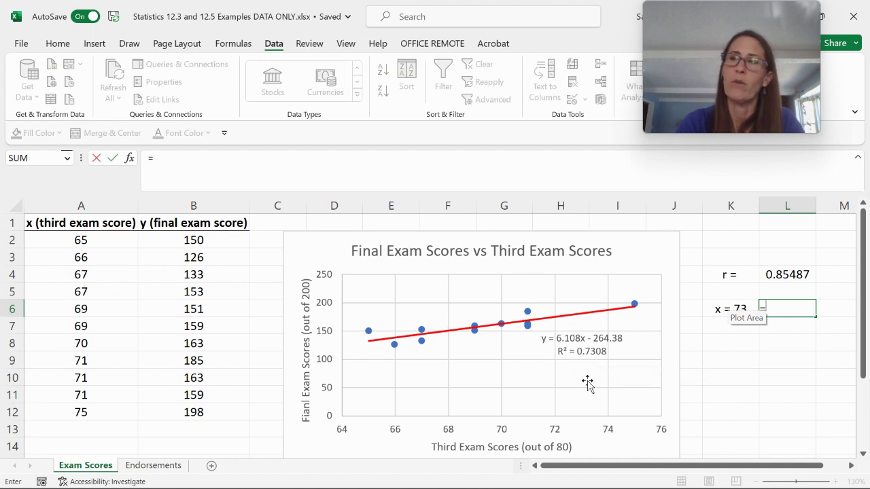
{"action": "type", "text": "6.108*"}
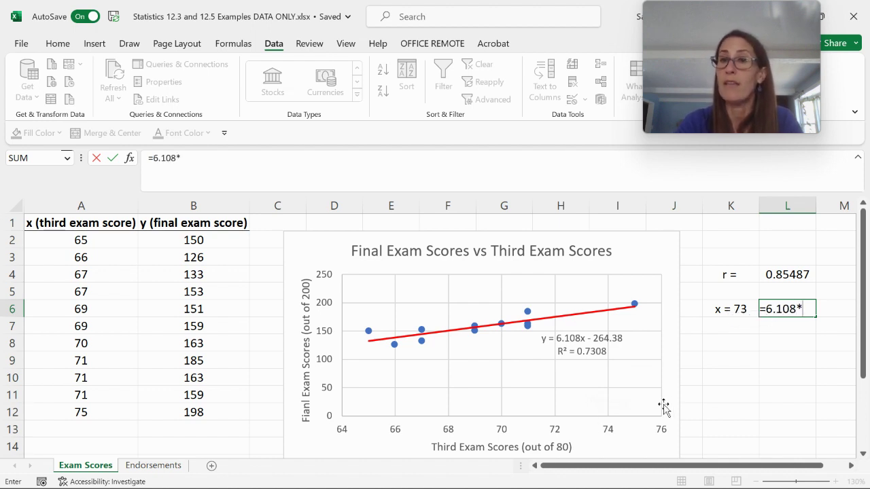
{"action": "type", "text": "73"}
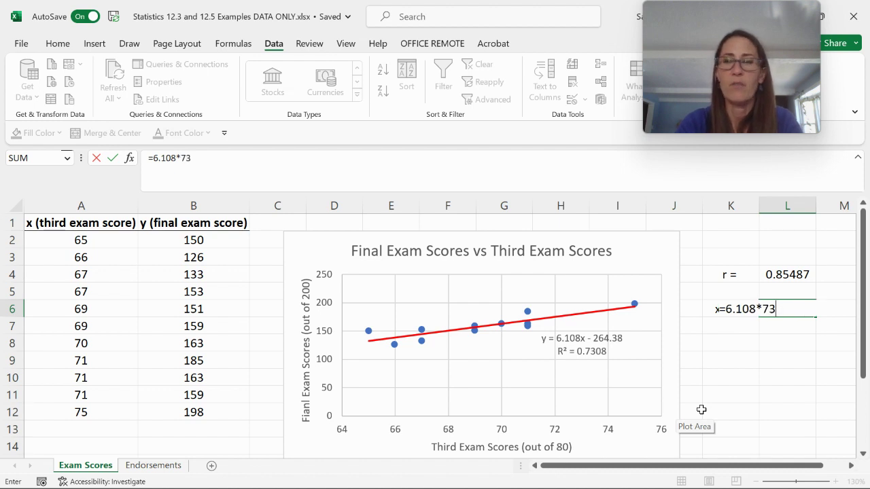
{"action": "type", "text": "-264.38"}
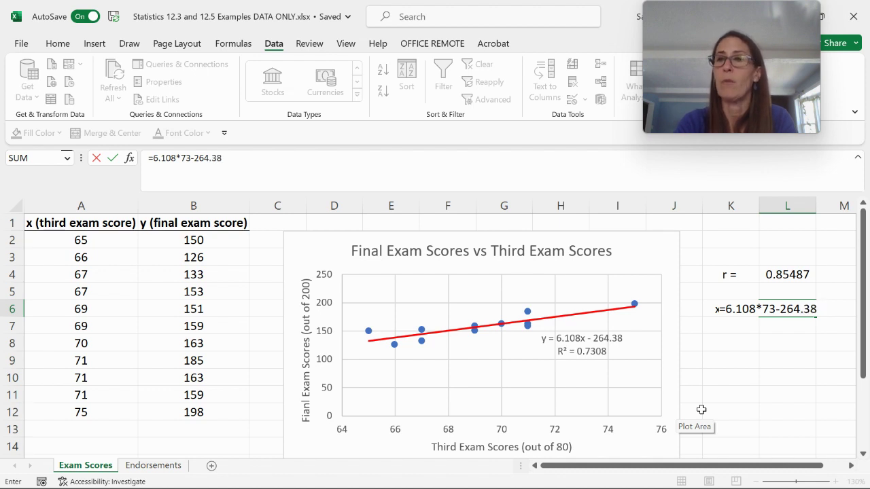
Commit the L6 formula so the x = 73 prediction reads 181.504
{"action": "key", "text": "Return"}
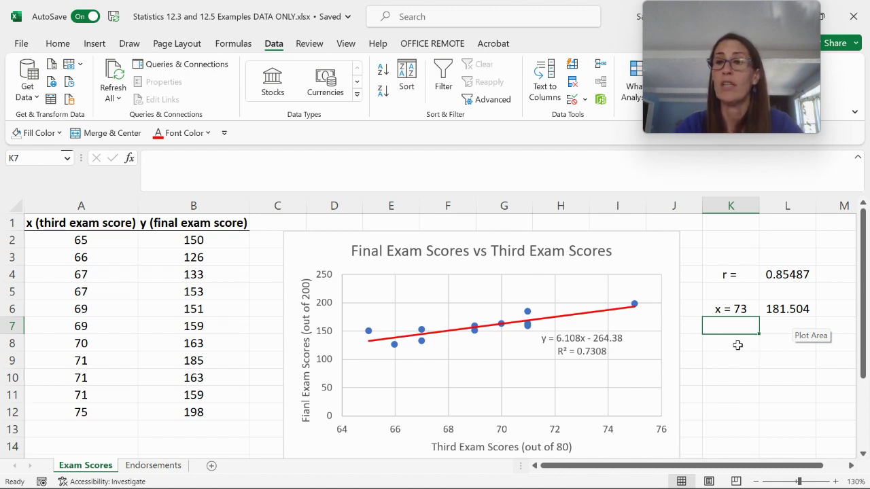
Discard a started L8 formula and verify L6's =6.108*73-264.38 stays at 181.504
{"action": "left_click", "coordinate": [733, 345]}
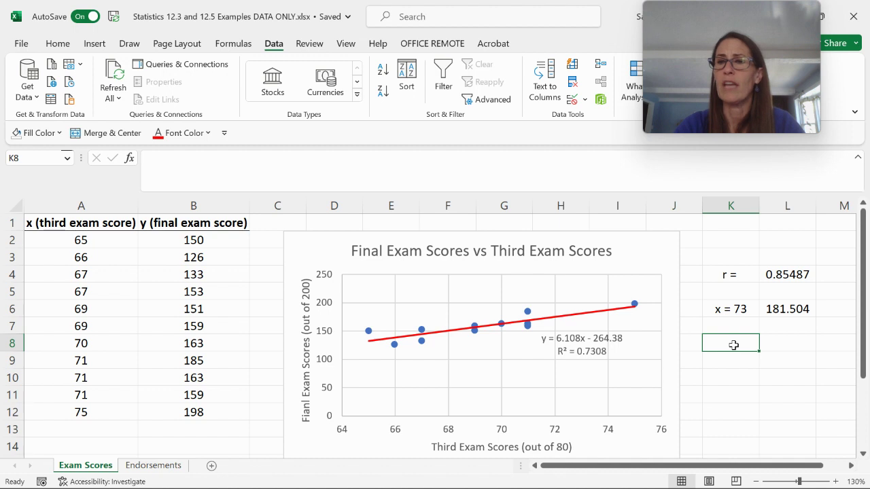
{"action": "left_click", "coordinate": [775, 342]}
{"action": "type", "text": "="}
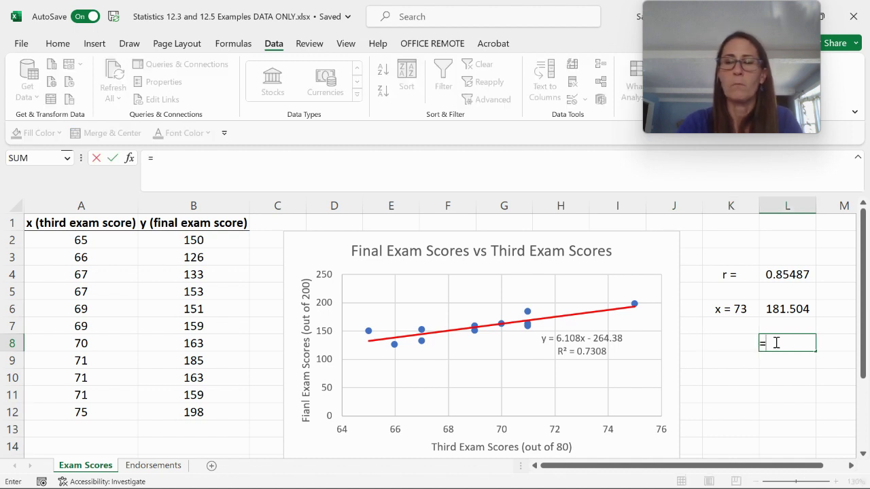
{"action": "type", "text": "6"}
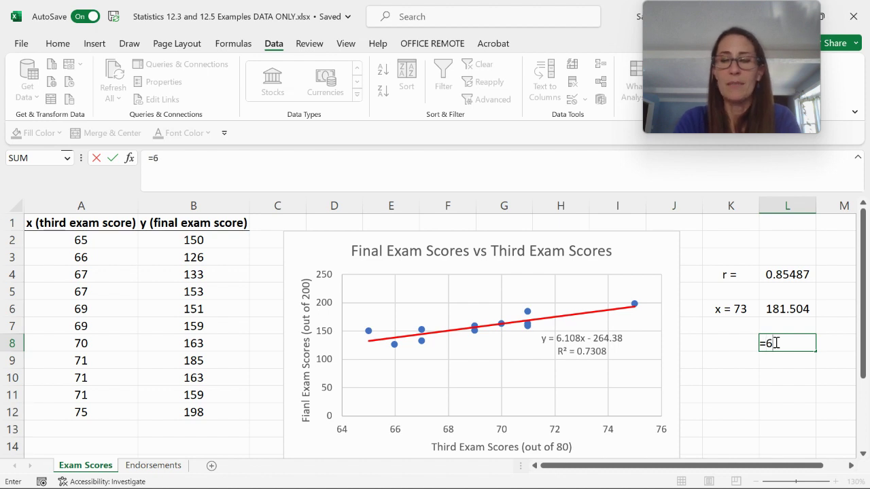
{"action": "type", "text": ".108*"}
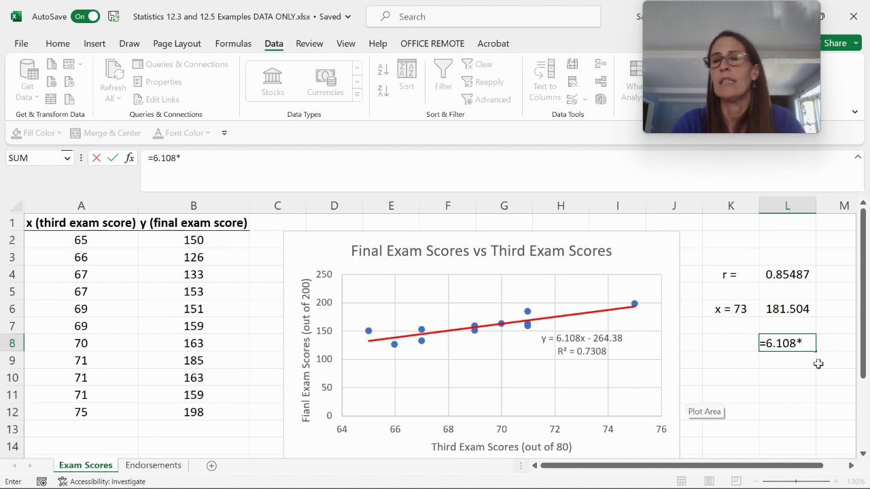
{"action": "key", "text": "Escape"}
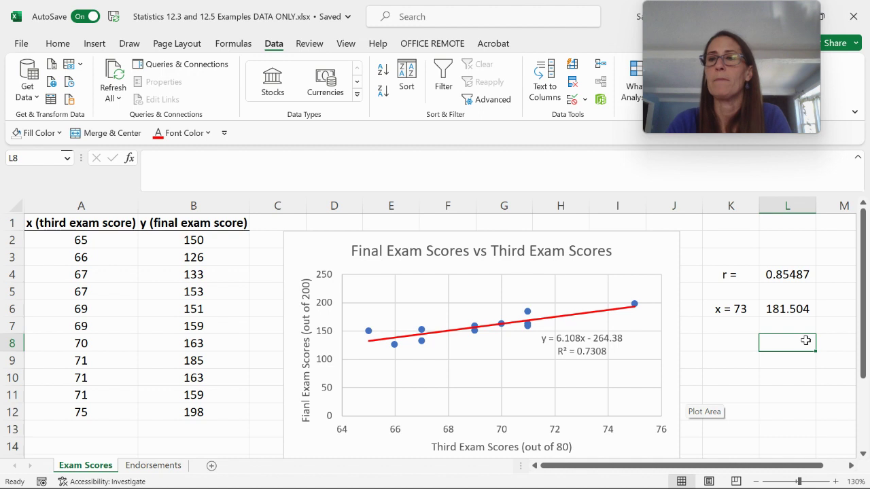
{"action": "left_click", "coordinate": [800, 309]}
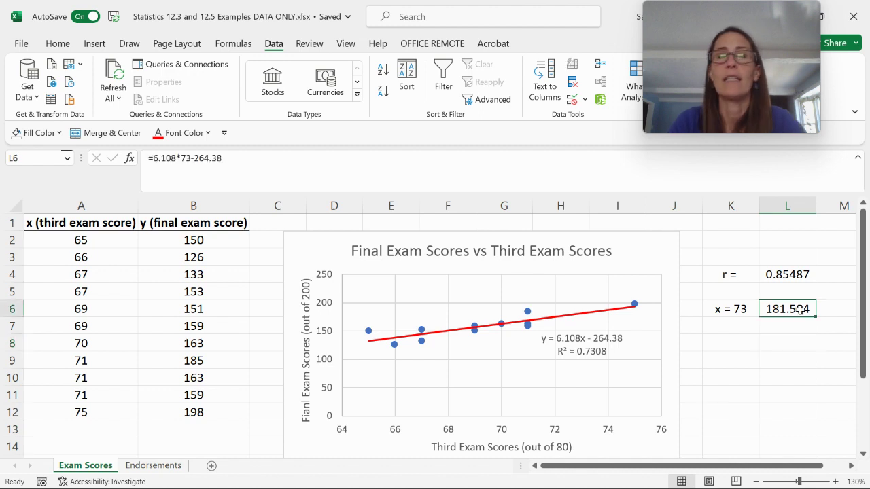
{"action": "double_click", "coordinate": [801, 309]}
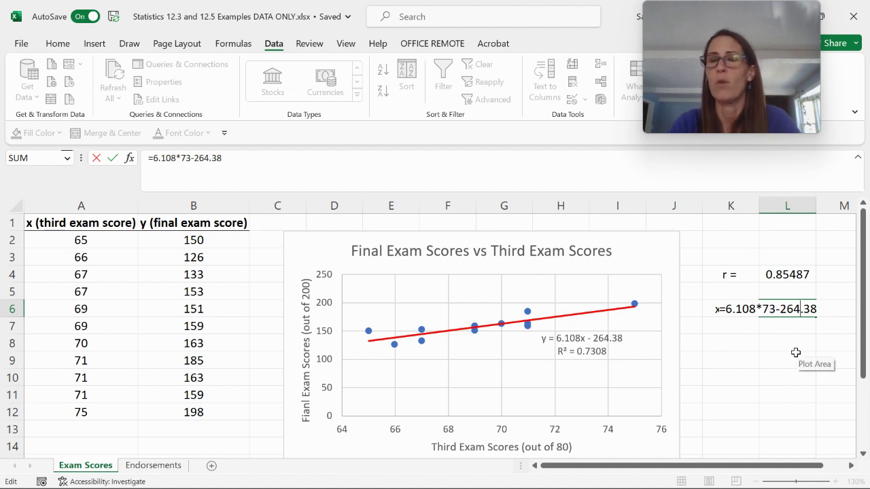
{"action": "key", "text": "ctrl+Return"}
{"action": "key", "text": "alt+Tab"}
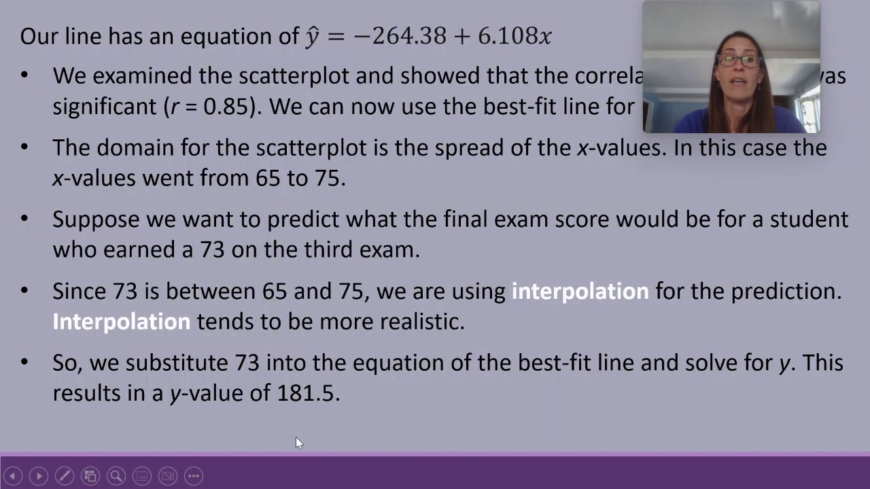
Advance to the x = 80 slide and reveal its extrapolation and 224.26 bullets
{"action": "left_click", "coordinate": [38, 476]}
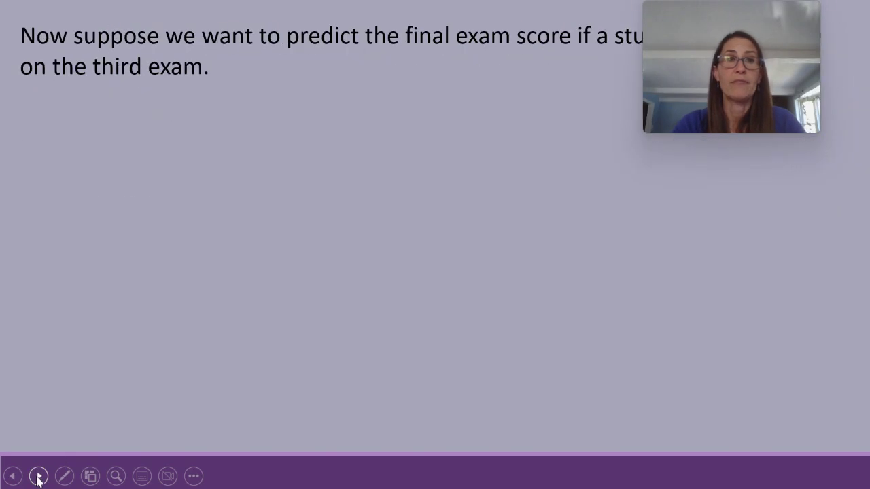
{"action": "mouse_move", "coordinate": [685, 121]}
{"action": "left_click_drag", "start_coordinate": [685, 120], "coordinate": [737, 202]}
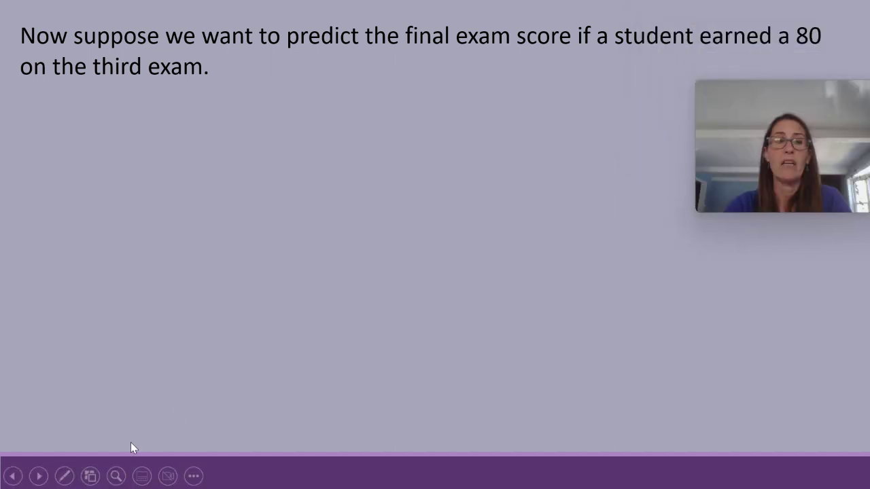
{"action": "left_click", "coordinate": [38, 476]}
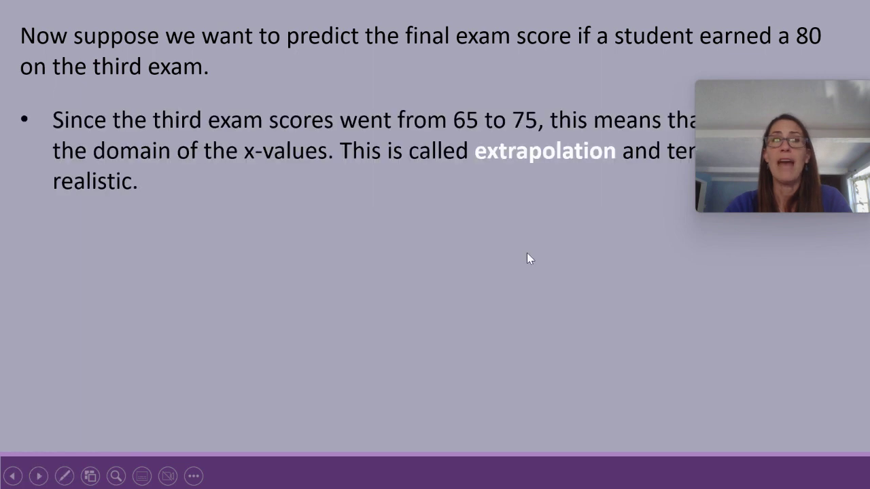
{"action": "left_click", "coordinate": [571, 316]}
{"action": "left_click_drag", "start_coordinate": [725, 171], "coordinate": [590, 68]}
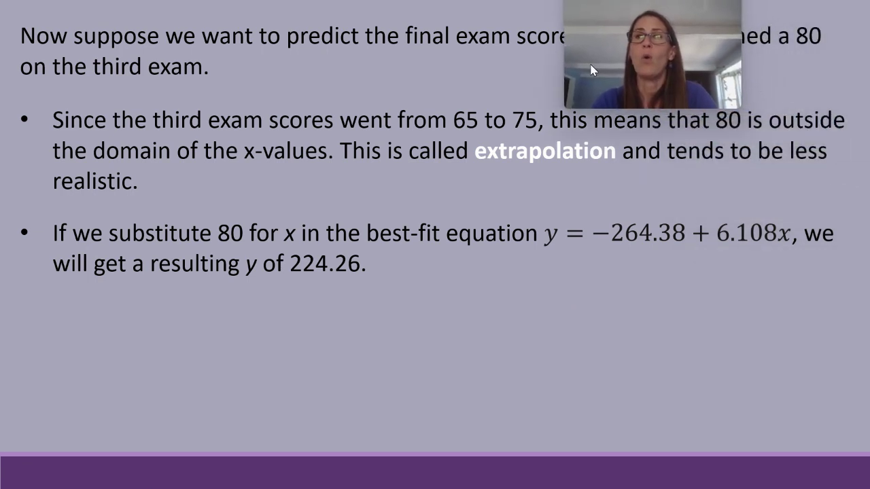
{"action": "key", "text": "alt+Tab"}
{"action": "left_click", "coordinate": [578, 190]}
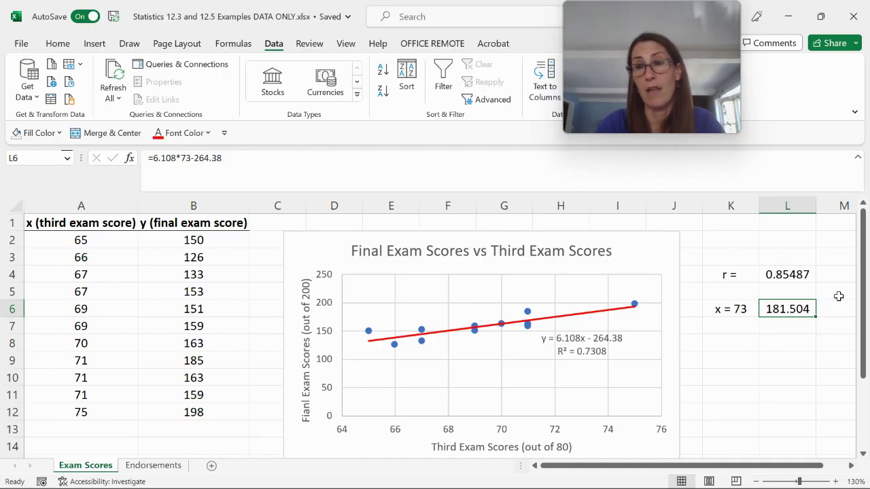
Label K8 'x = 80', enter its prediction 224.26 in L8, and reveal the 200-point bullet
{"action": "left_click", "coordinate": [735, 343]}
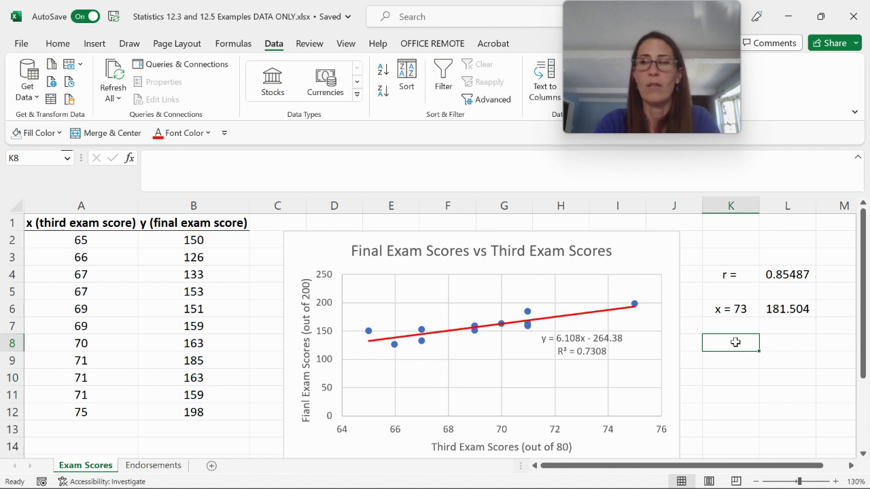
{"action": "type", "text": "x = 80"}
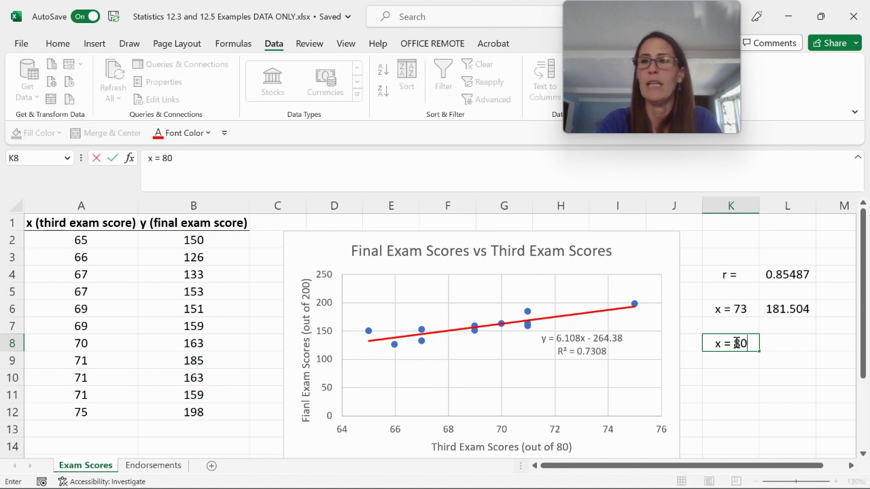
{"action": "key", "text": "Tab"}
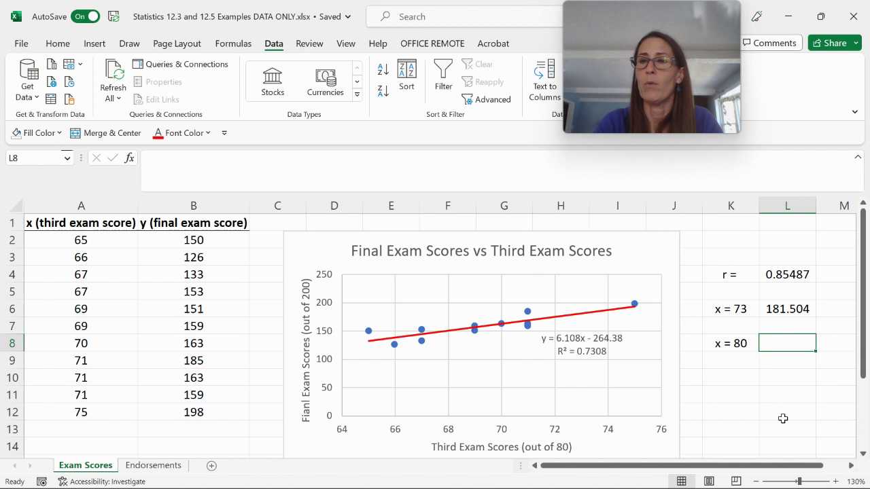
{"action": "type", "text": "=6.108"}
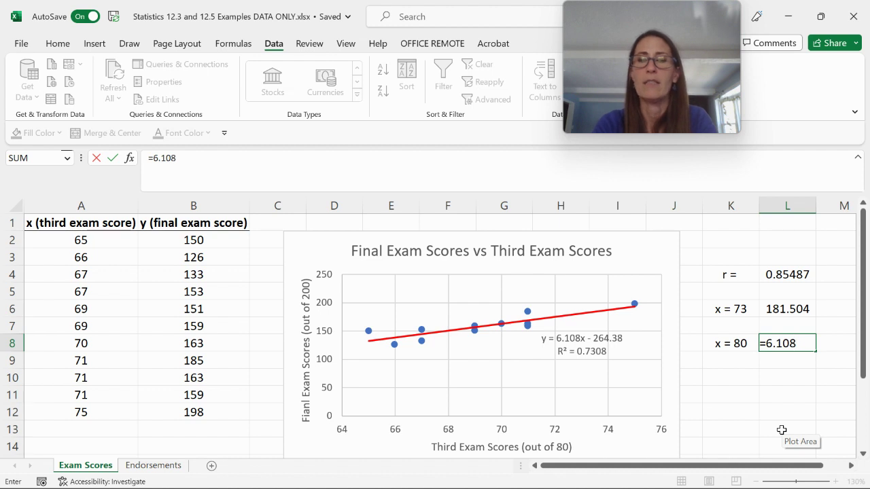
{"action": "type", "text": "*80-264.38"}
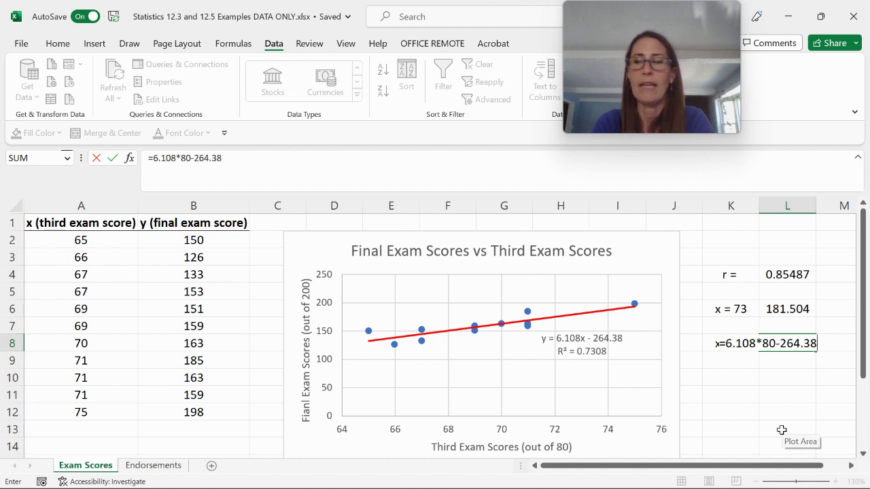
{"action": "key", "text": "Return"}
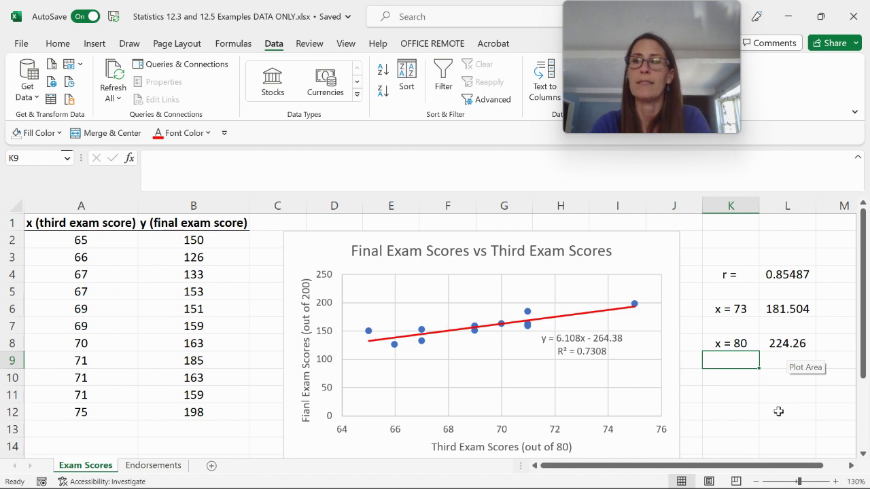
{"action": "key", "text": "alt+Tab"}
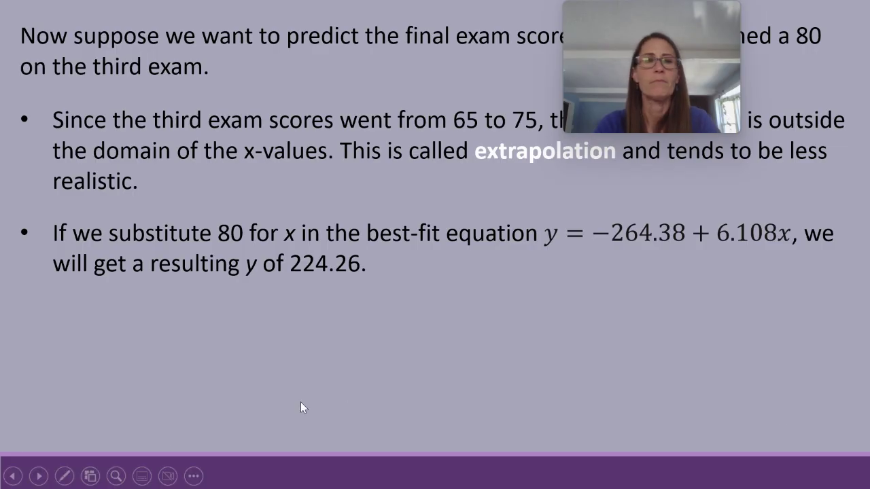
{"action": "left_click", "coordinate": [41, 475]}
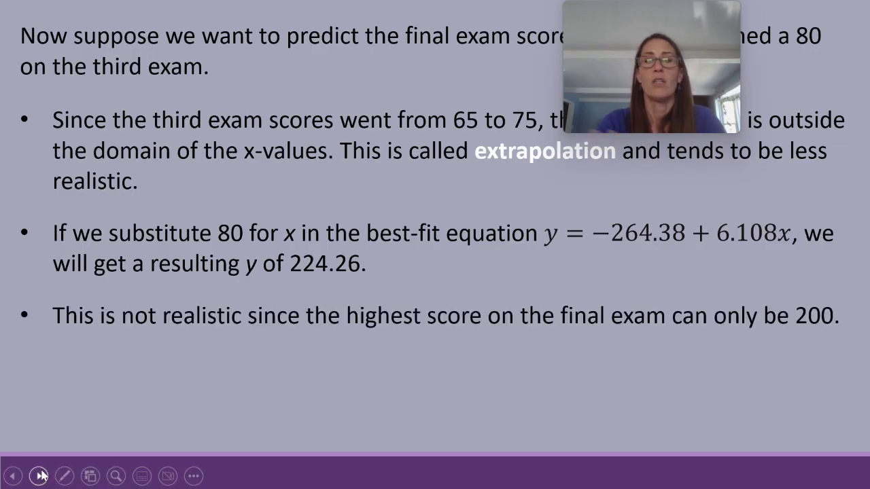